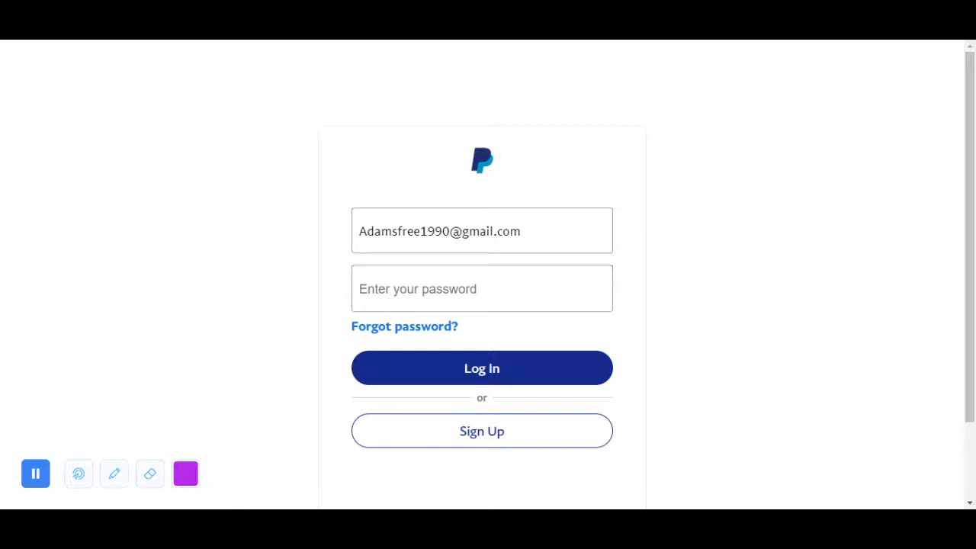
Enter the account password and log in to the PayPal account.
left_click(482, 289)
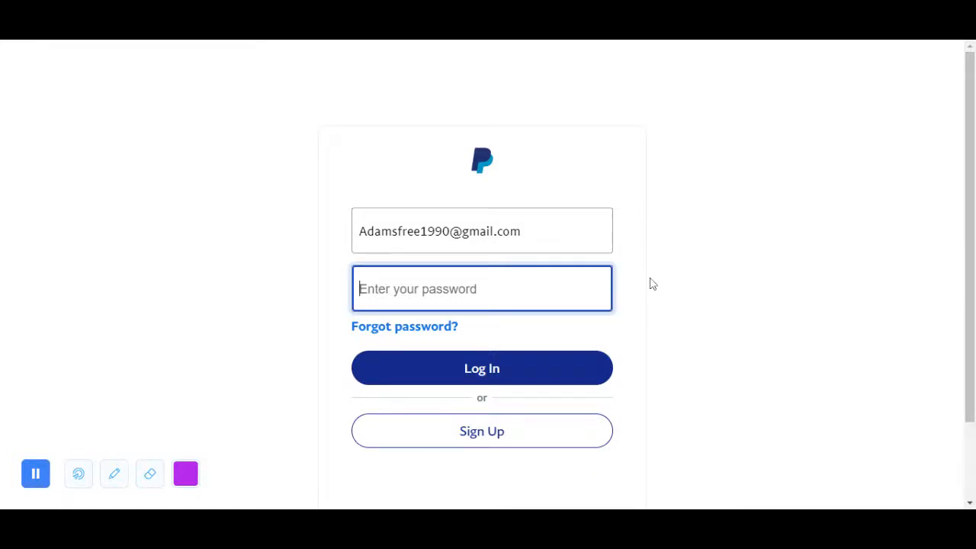
type("•")
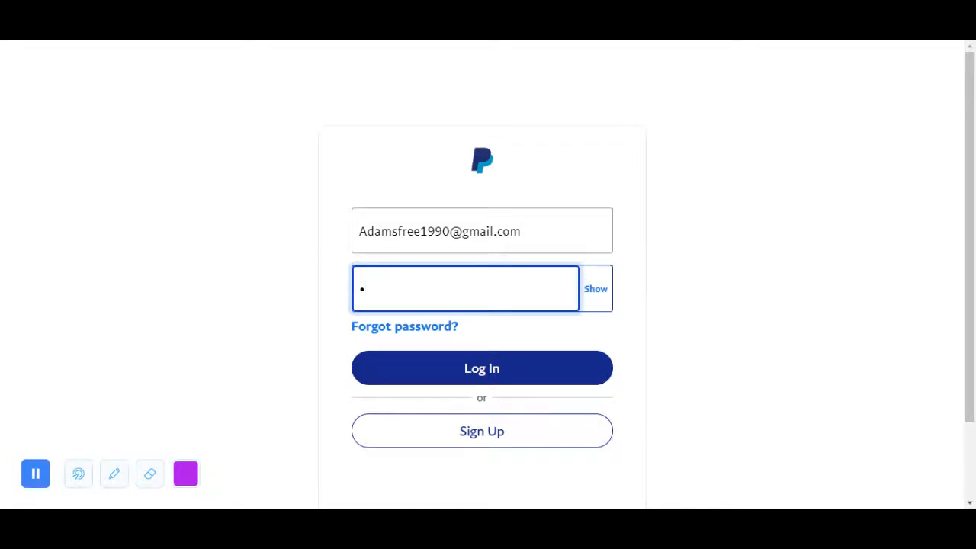
type("••••••••")
left_click(470, 375)
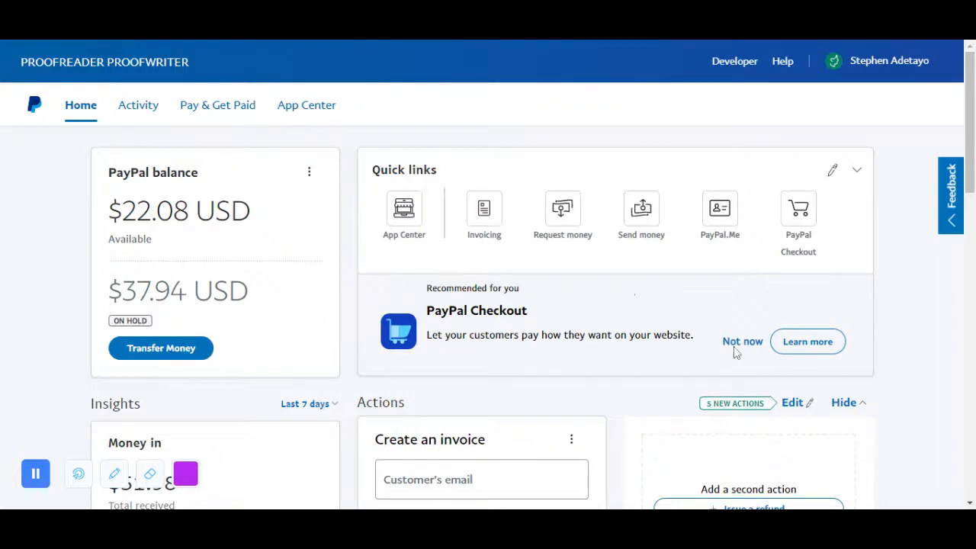
Start creating a new invoice from the Invoices and estimates section of the home page.
left_click_drag(972, 113, 971, 170)
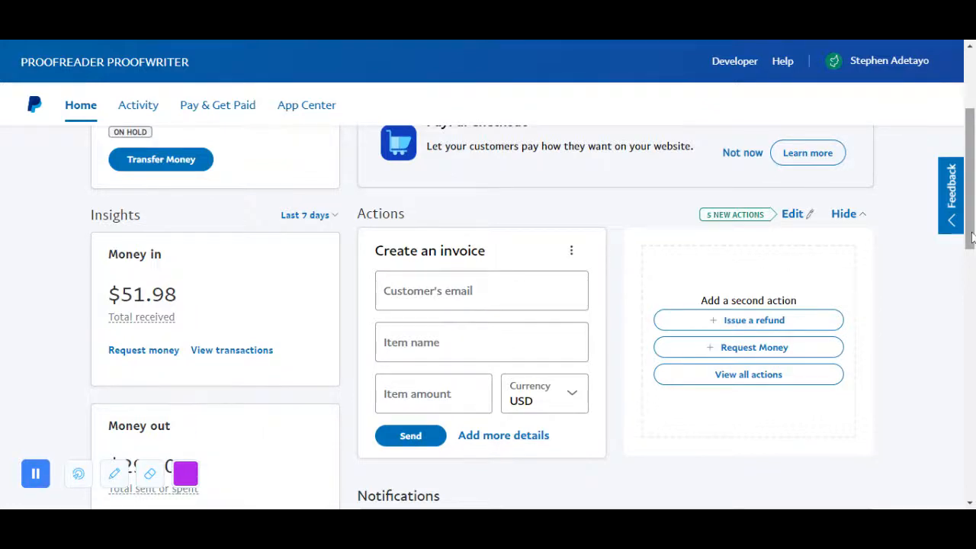
left_click_drag(971, 238, 971, 184)
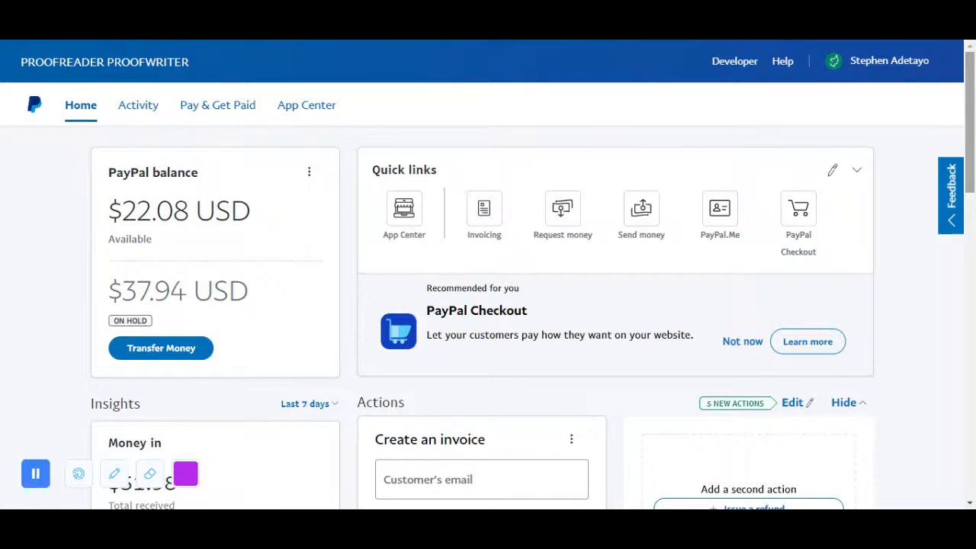
left_click_drag(970, 128, 972, 300)
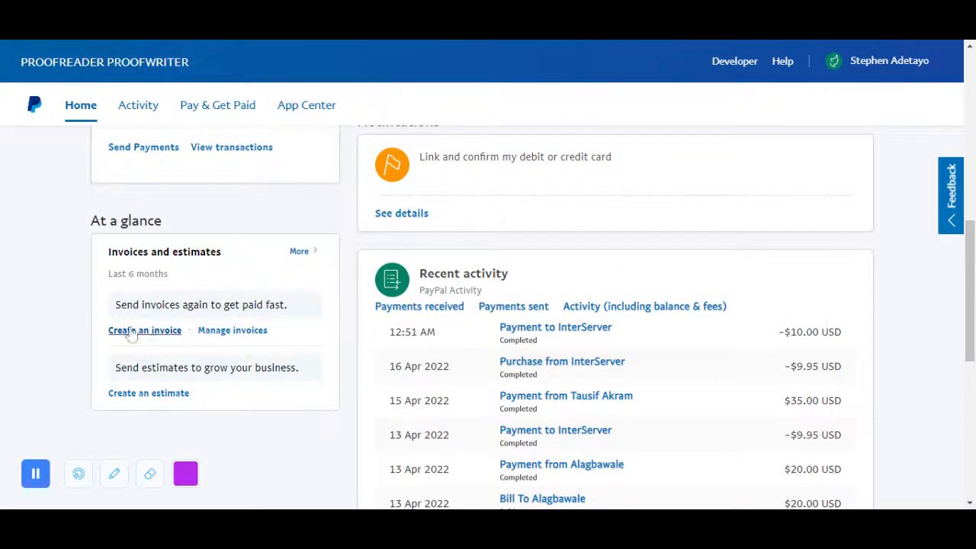
left_click(115, 473)
mouse_move(254, 436)
left_mouse_down()
mouse_move(180, 310)
mouse_move(171, 323)
left_mouse_up()
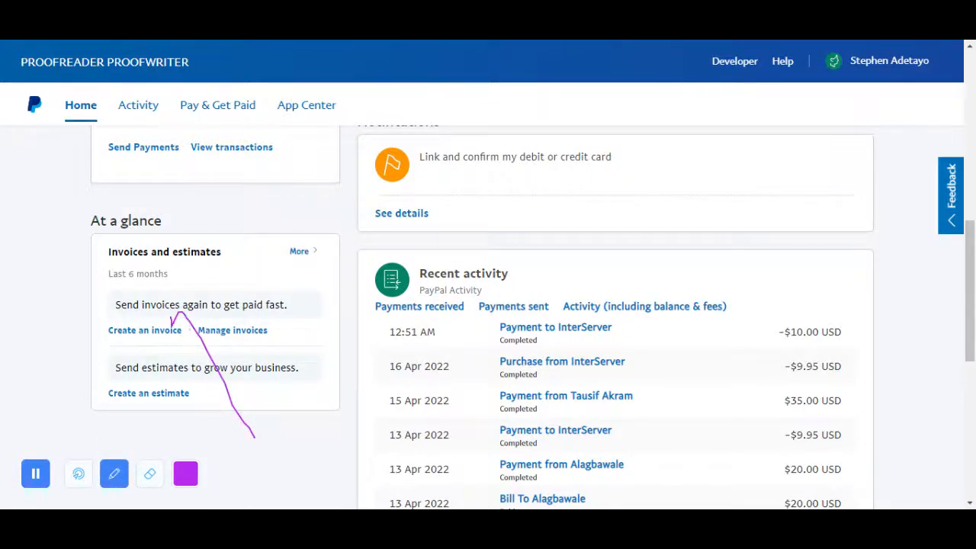
left_click(115, 474)
scroll(145, 351, "down", 2)
scroll(148, 343, "down", 3)
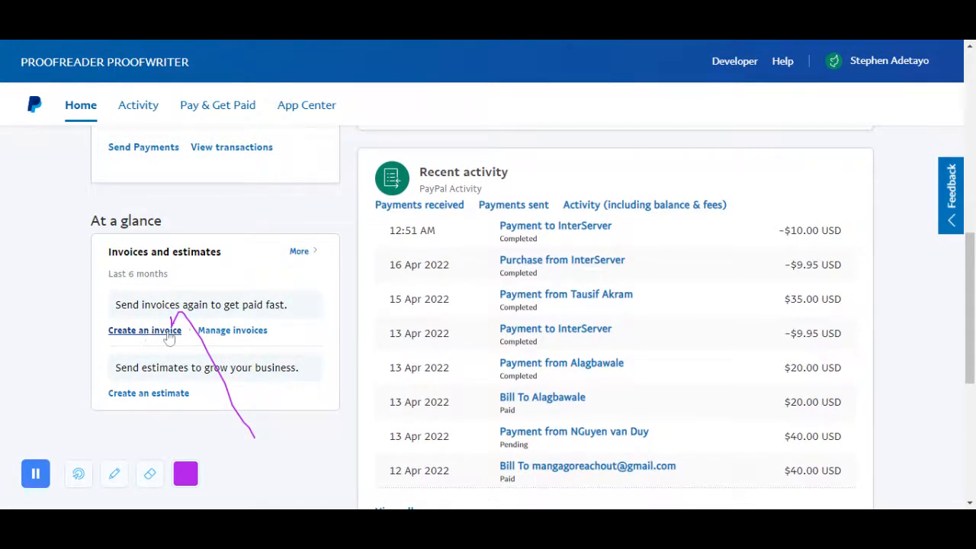
left_click(169, 330)
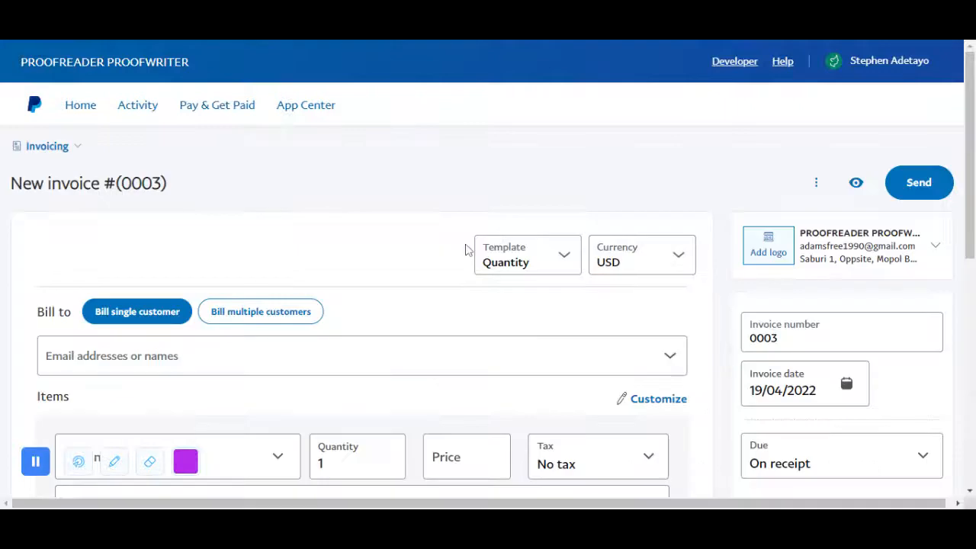
Add the customer's e-mail address as the invoice's single bill-to recipient.
left_click_drag(973, 107, 972, 133)
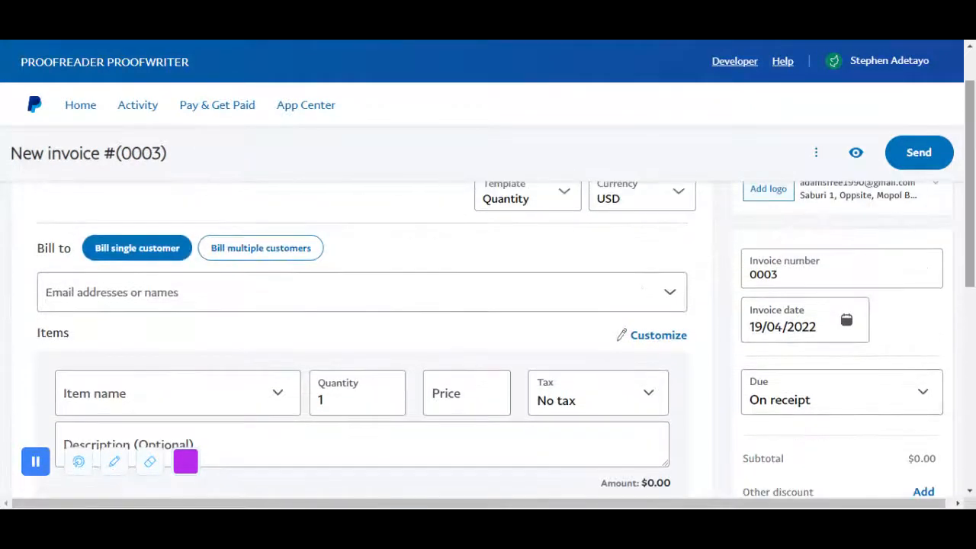
left_click(361, 292)
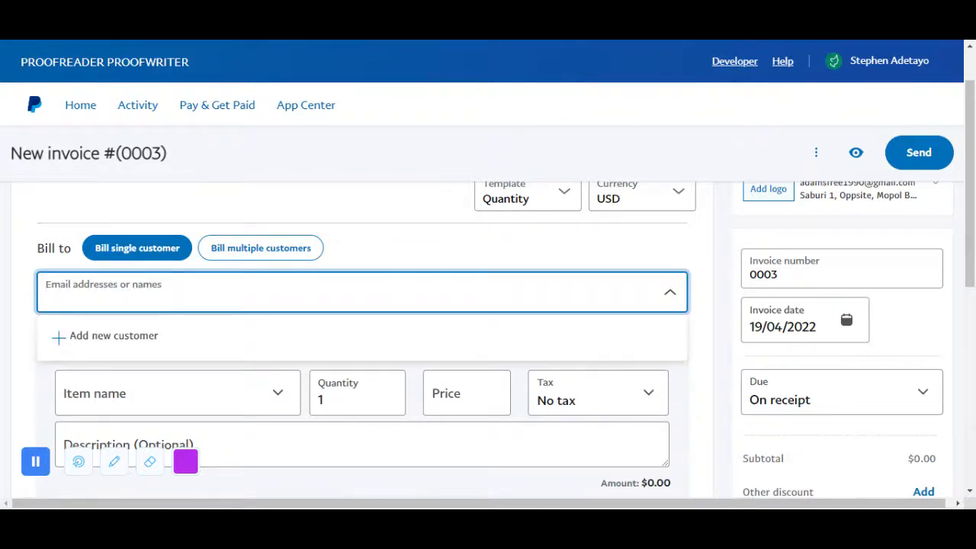
key("ctrl+v")
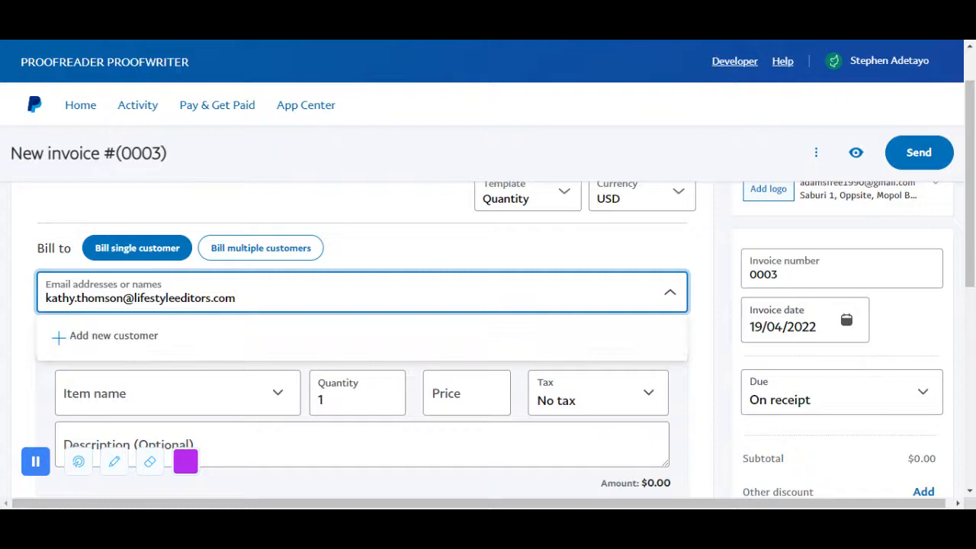
mouse_move(970, 169)
left_mouse_down()
mouse_move(970, 208)
mouse_move(971, 178)
left_mouse_up()
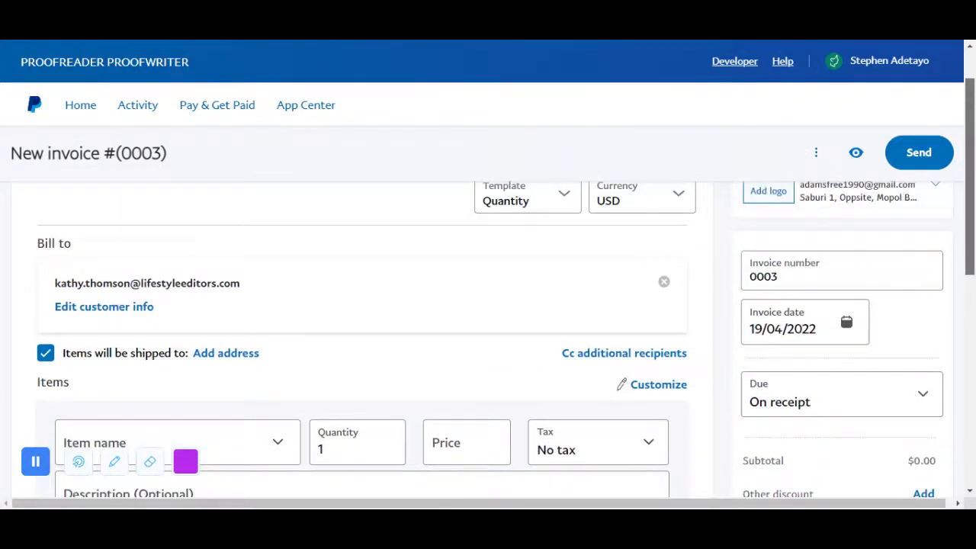
Enter "sponsored post" as the first item with a price of 40, and check its tax options.
scroll(897, 262, "down", 2)
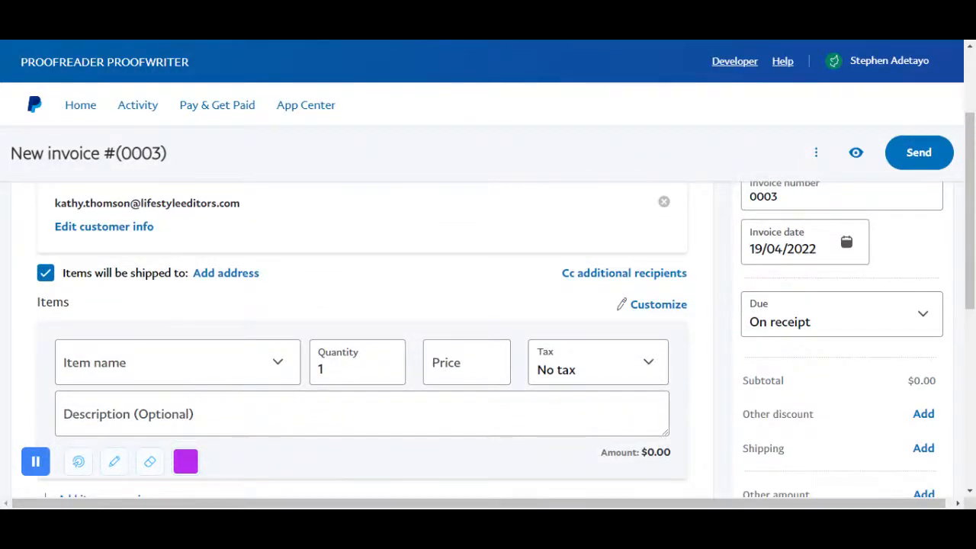
left_click(177, 362)
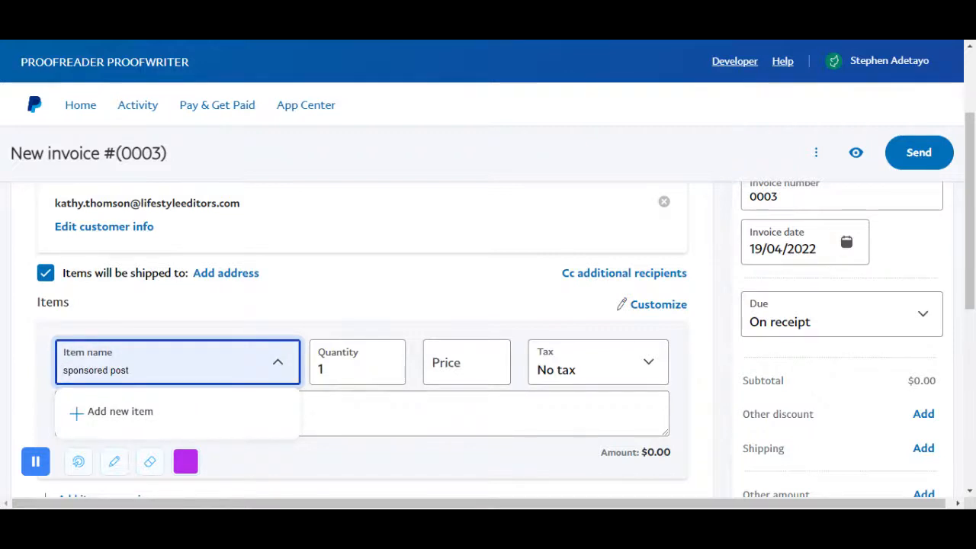
left_click(132, 394)
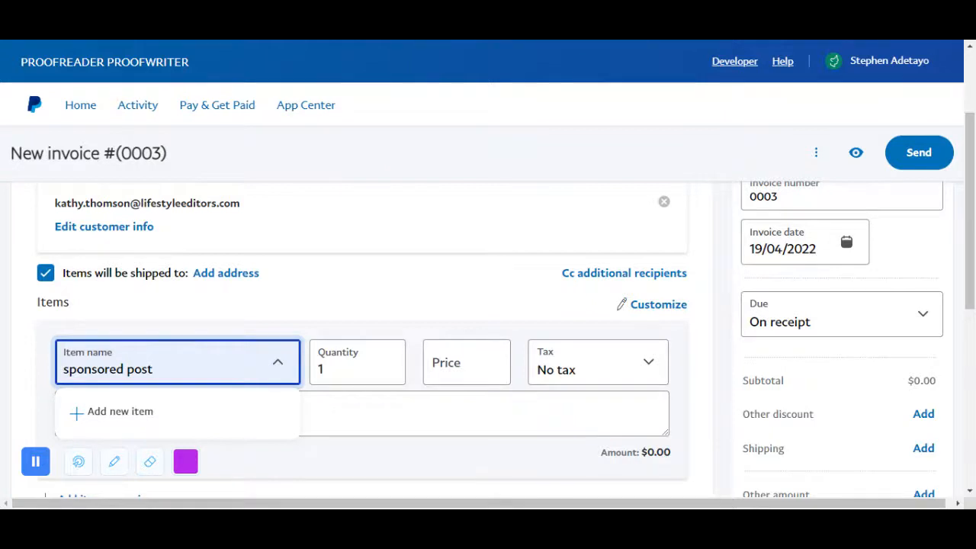
key("Tab")
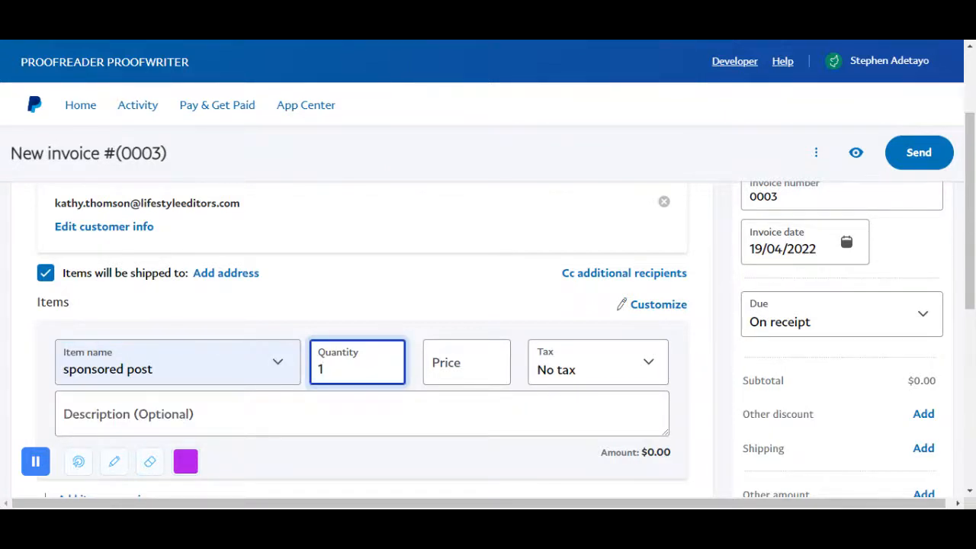
key("Tab")
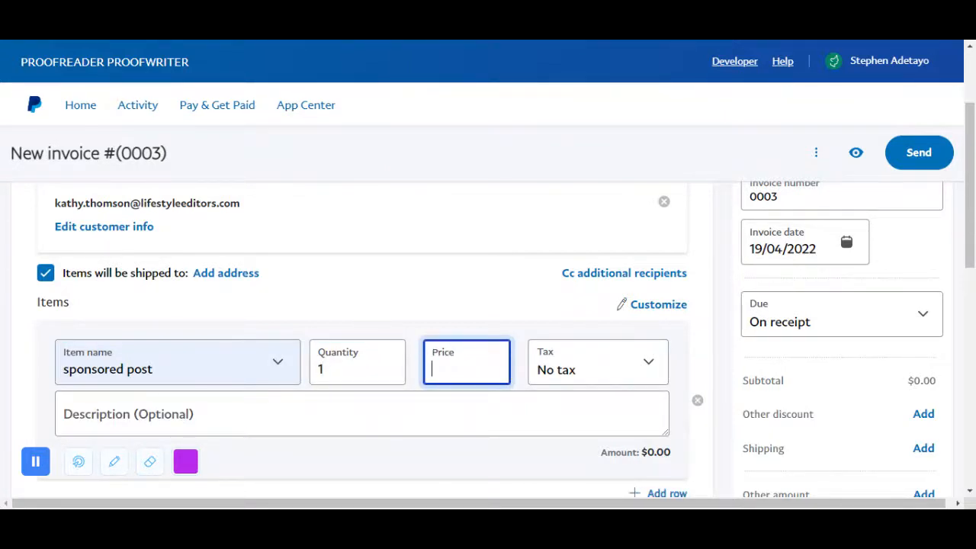
type("35")
key("BackSpace")
key("BackSpace")
type("40")
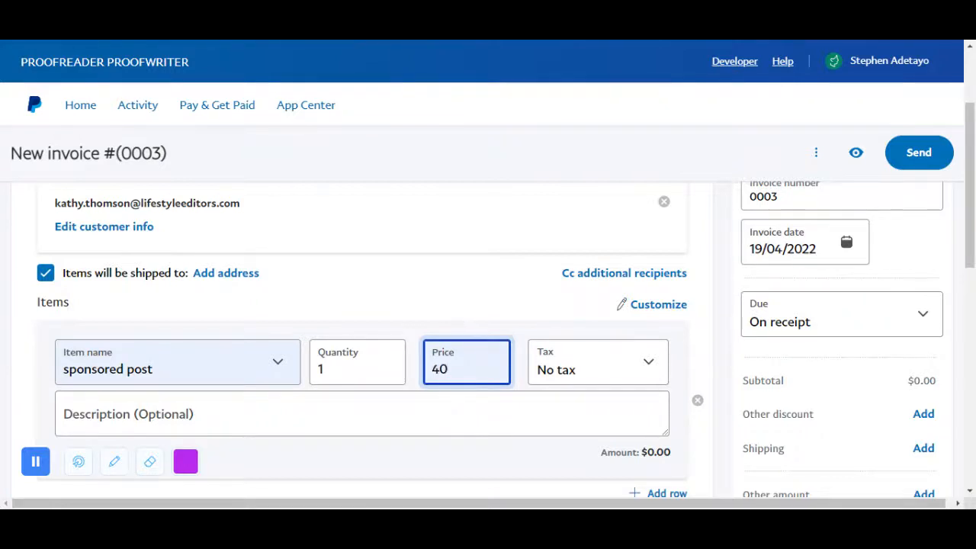
left_click(529, 283)
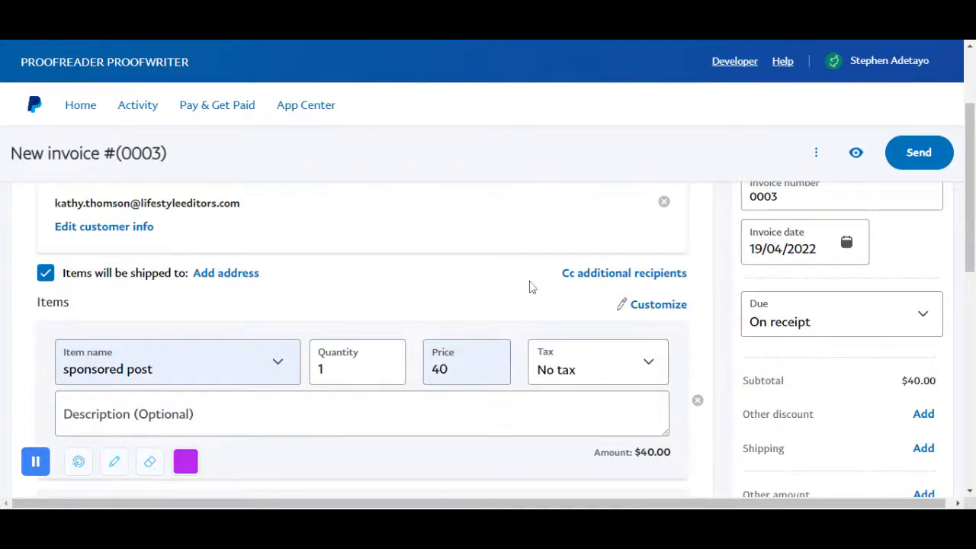
left_click(598, 377)
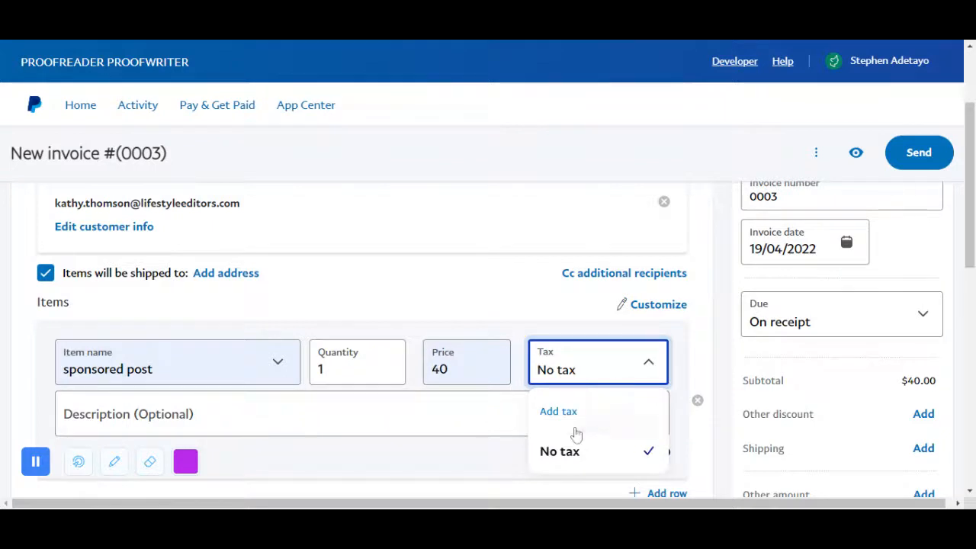
left_click(502, 330)
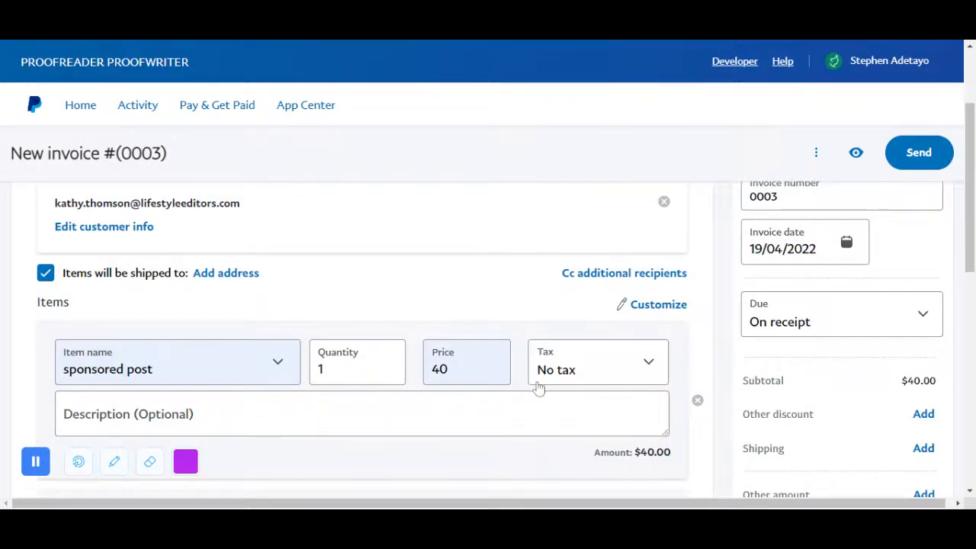
scroll(329, 295, "down", 1)
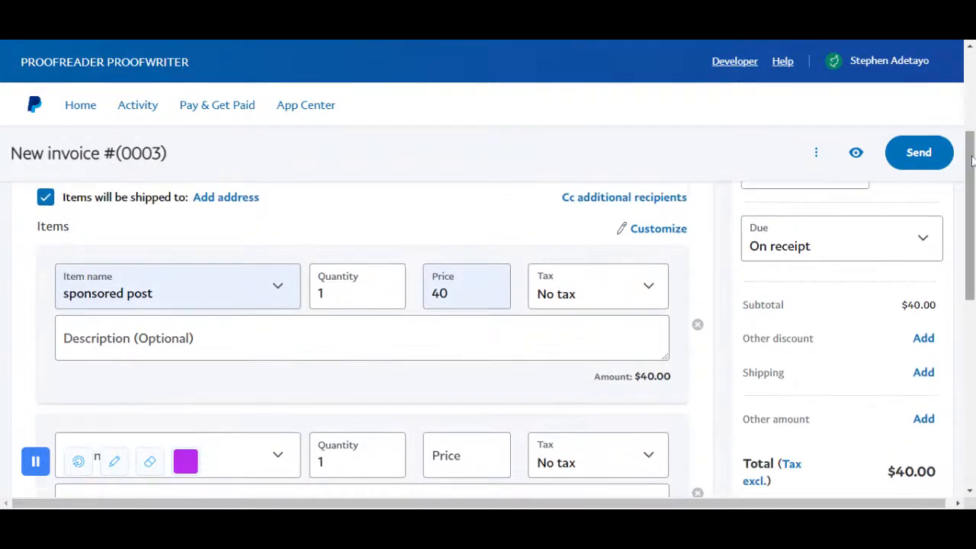
left_click(427, 337)
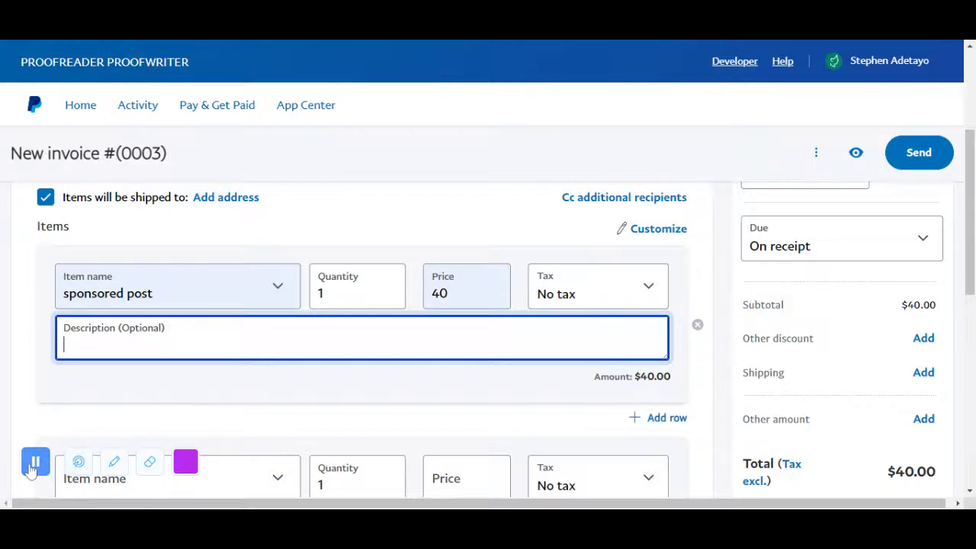
left_click(234, 391)
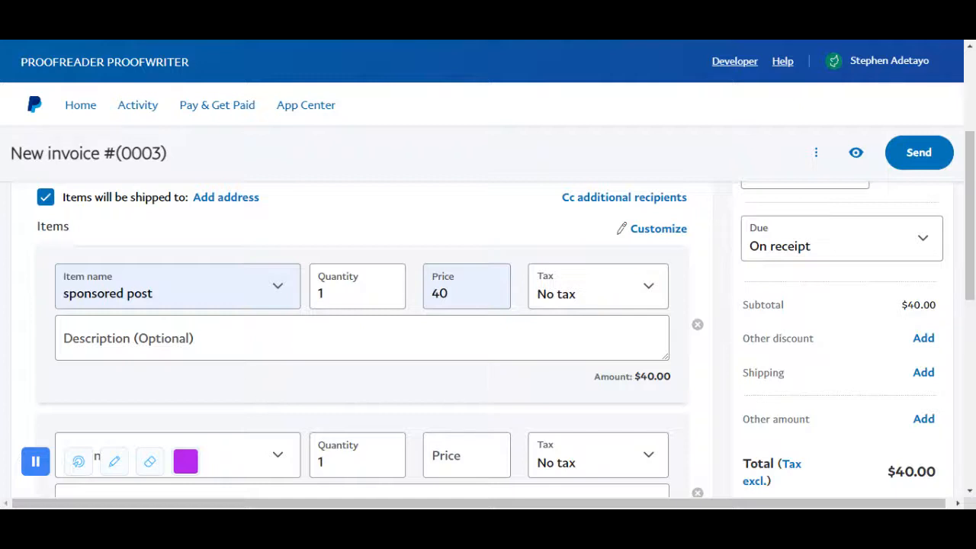
left_click(361, 337)
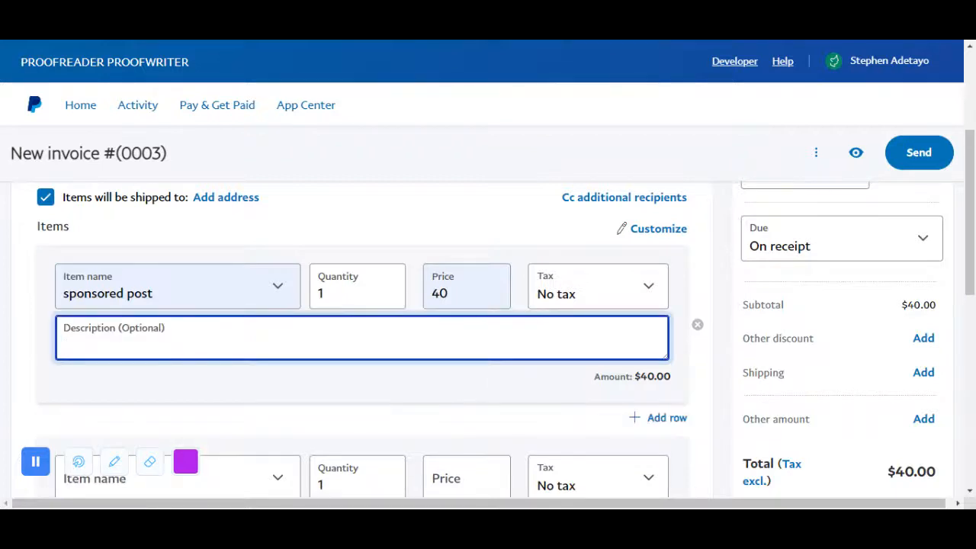
type("https://ccnworldtech.com/why-should-businessmen-add-delta-9-products-in-their-diets/")
left_click(289, 379)
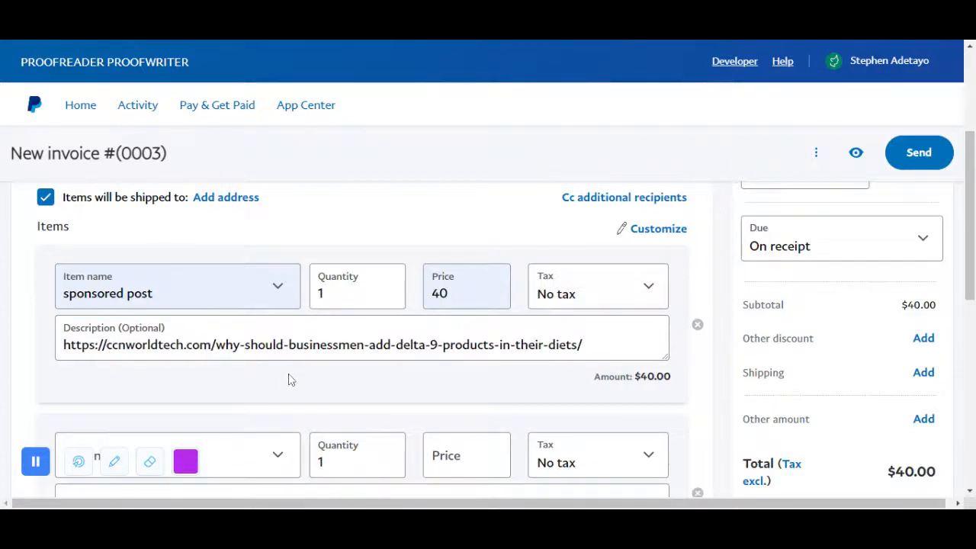
Examine the blank second item row and the options available for the invoice's due date.
scroll(886, 257, "down", 2)
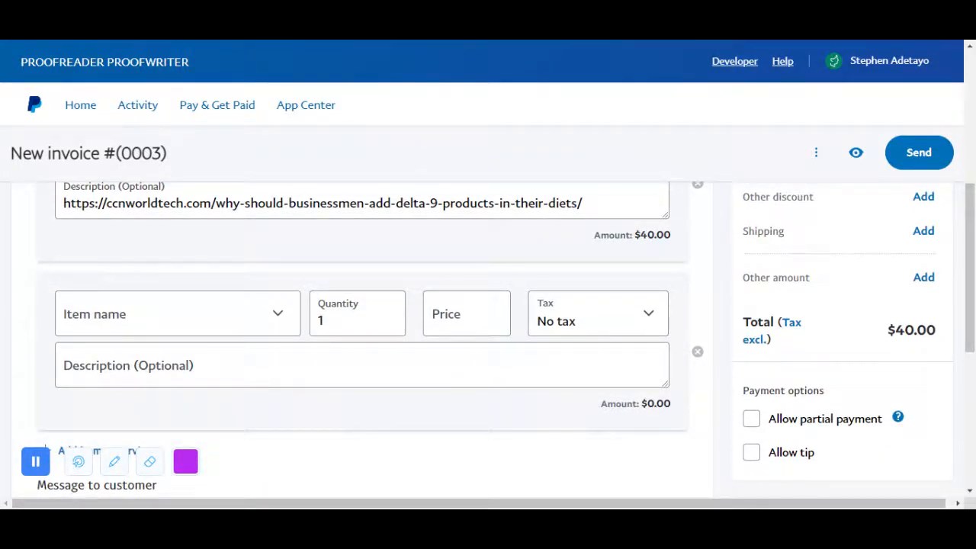
left_click(178, 313)
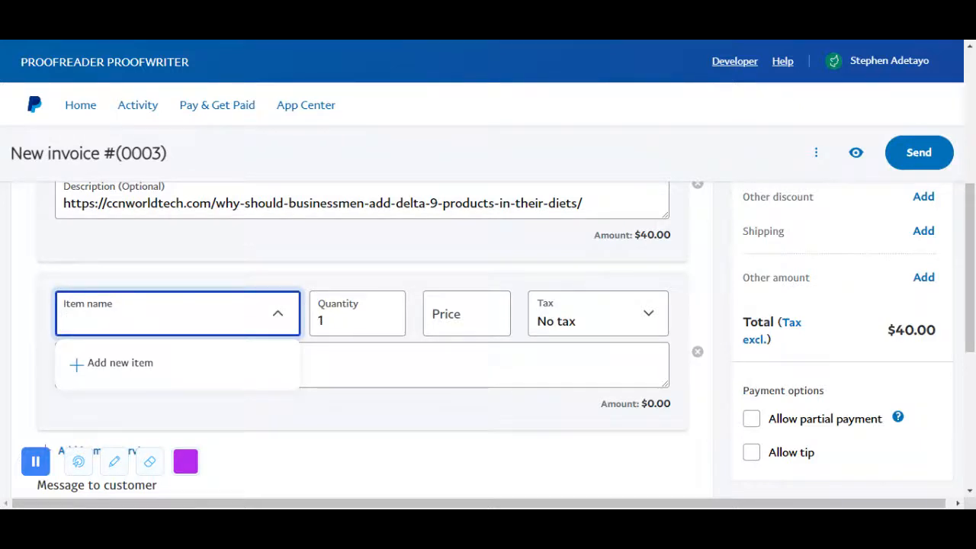
left_click(881, 363)
scroll(362, 343, "up", 3)
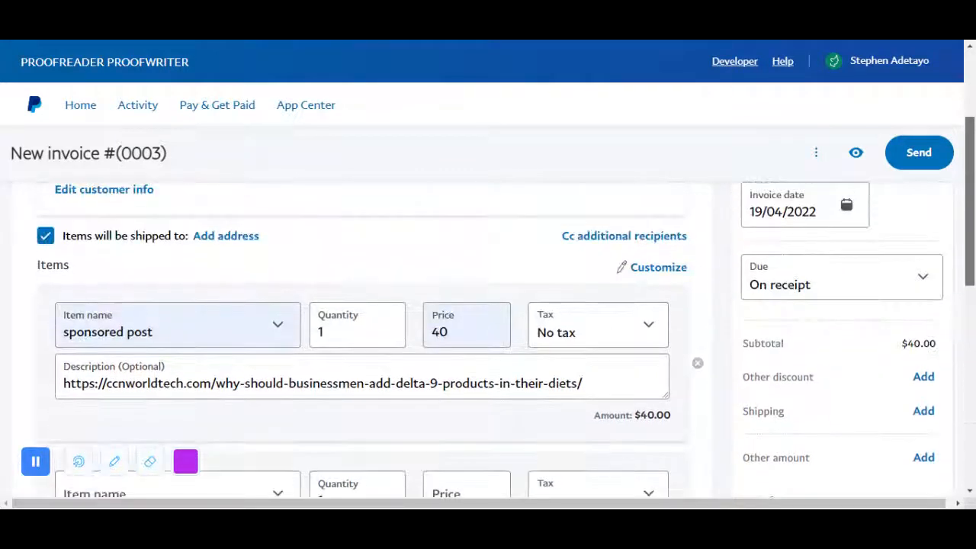
scroll(362, 343, "down", 1)
scroll(960, 261, "up", 1)
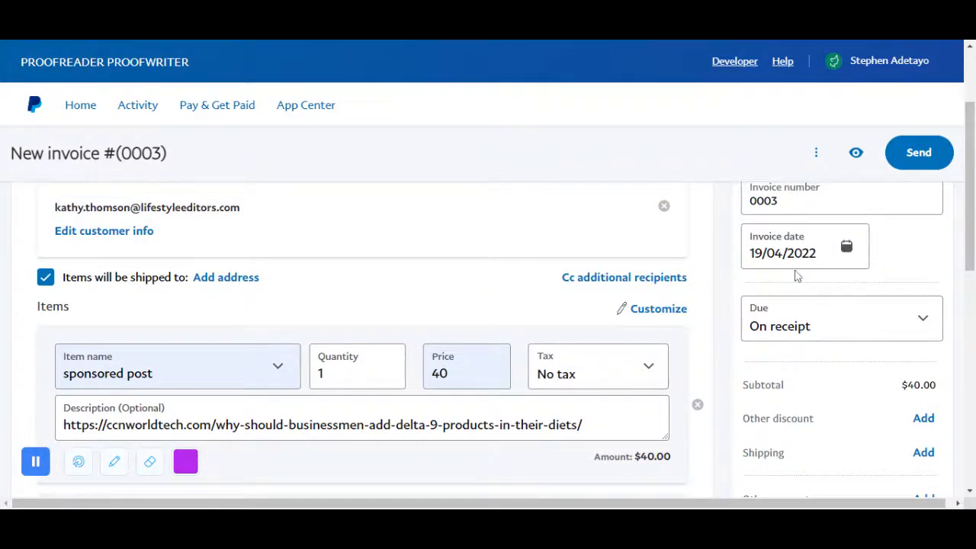
left_click(861, 336)
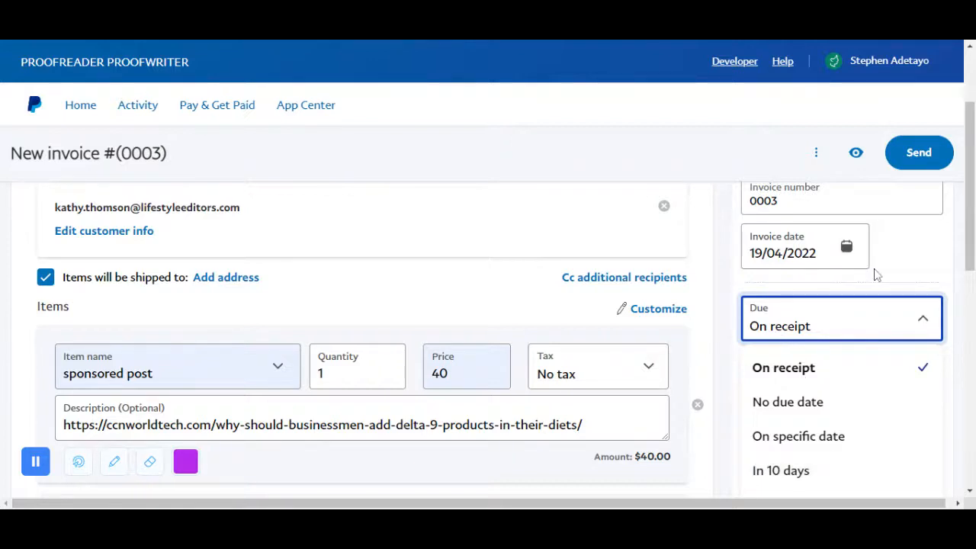
left_click(899, 273)
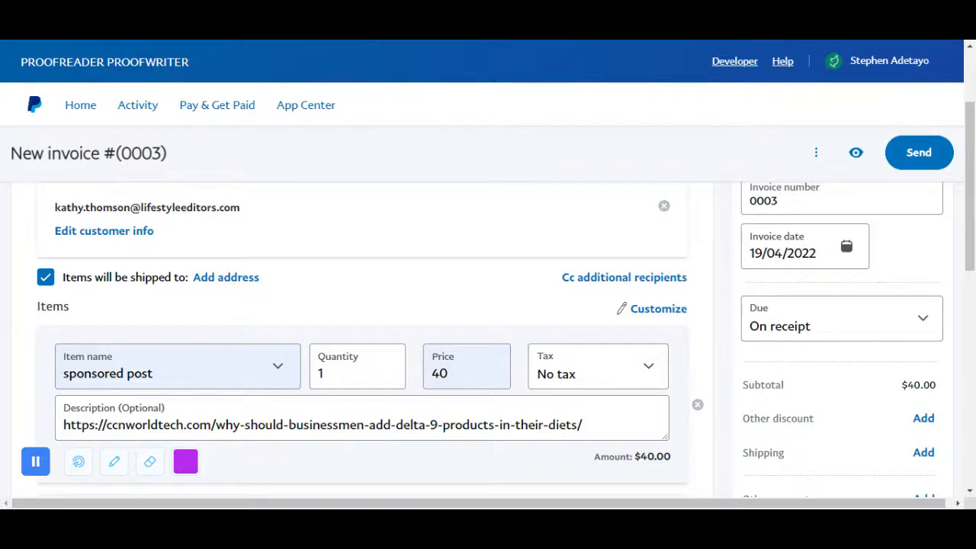
scroll(971, 285, "down", 1)
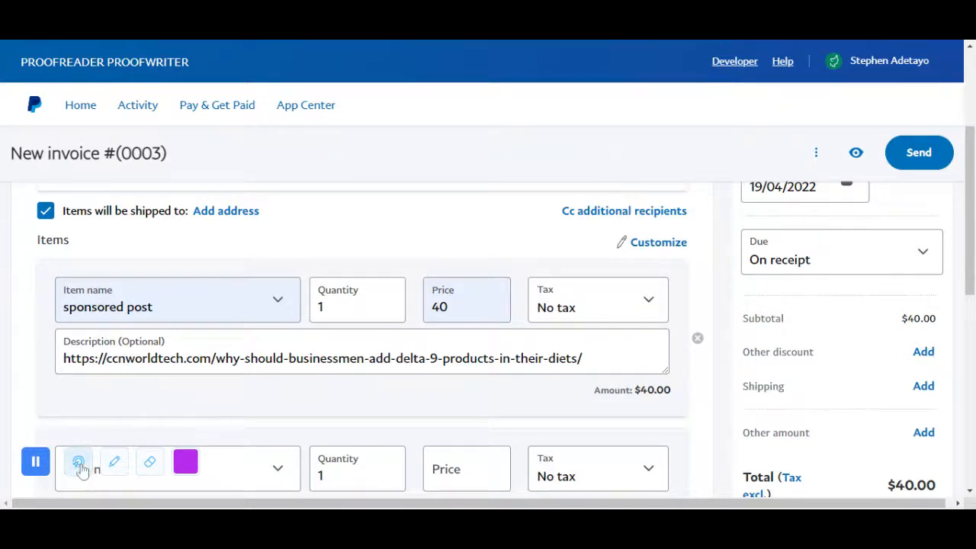
left_click(114, 461)
mouse_move(724, 465)
left_mouse_down()
mouse_move(738, 431)
mouse_move(845, 335)
mouse_move(866, 343)
left_mouse_up()
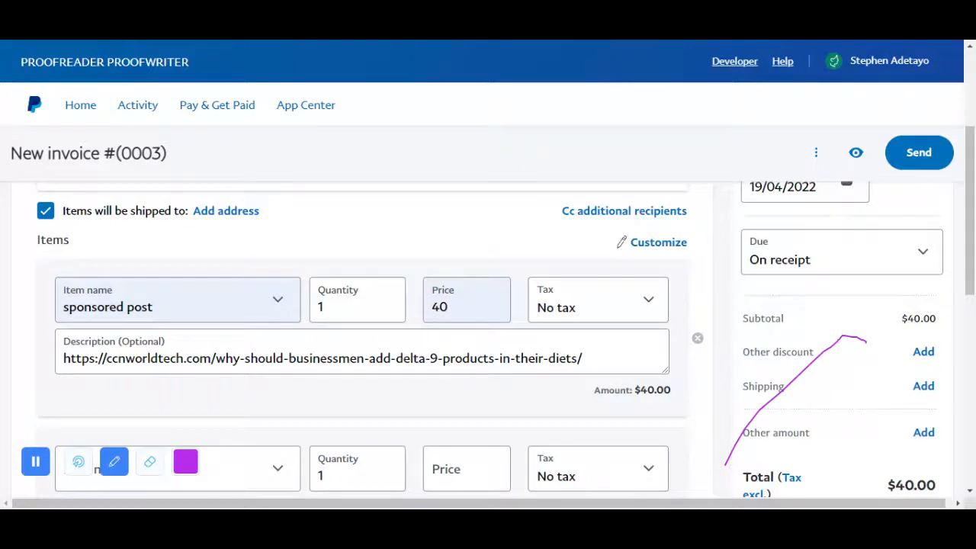
Try allowing partial payment in the invoice's payment options, and switch it back off.
left_click(114, 461)
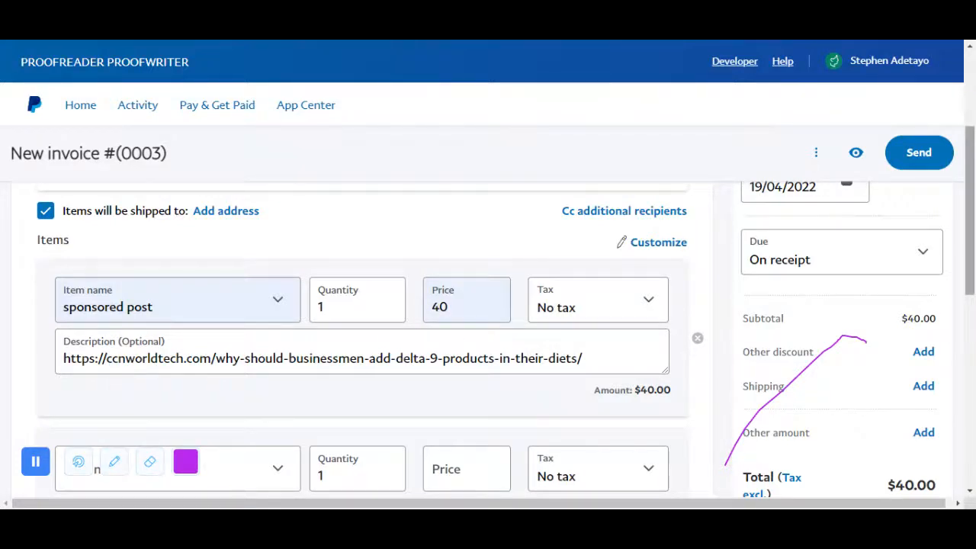
scroll(362, 343, "down", 2)
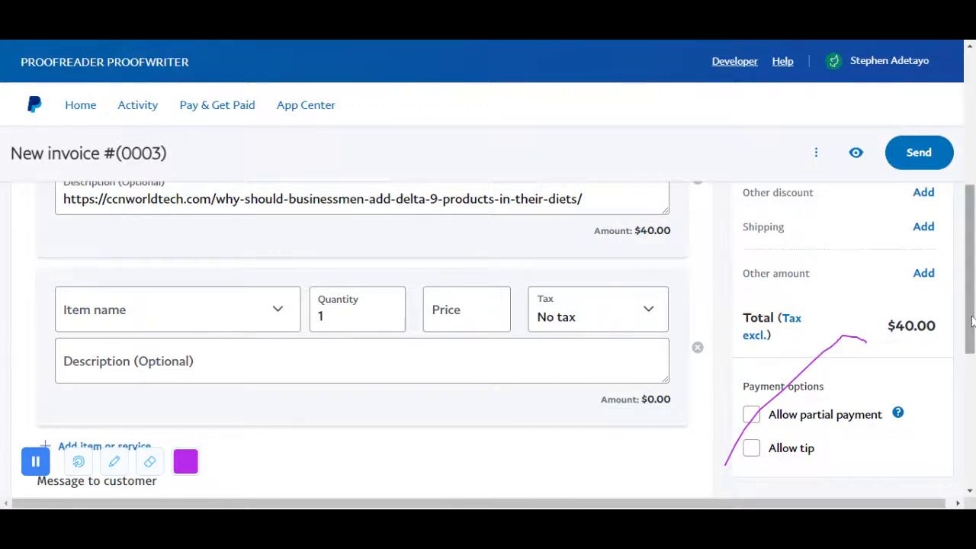
scroll(888, 343, "down", 1)
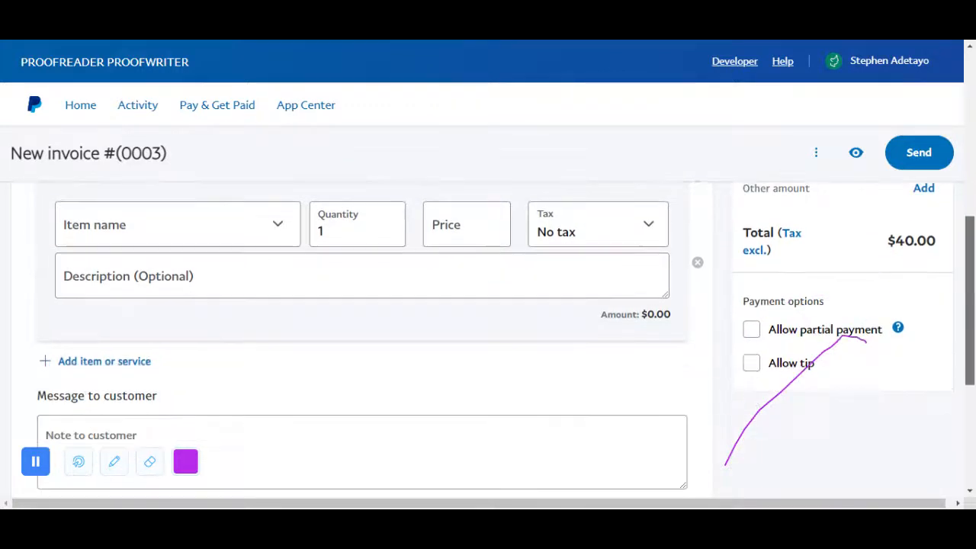
left_click(752, 330)
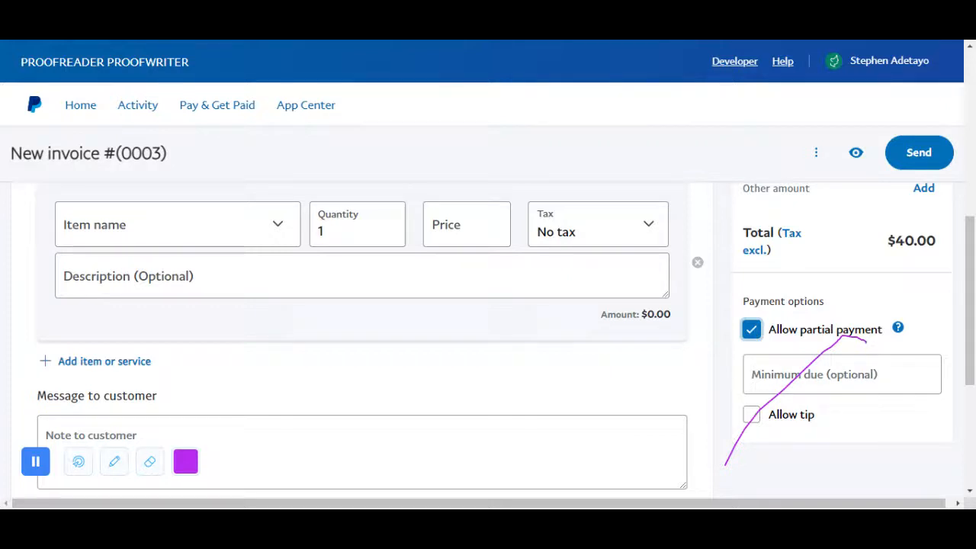
left_click(748, 335)
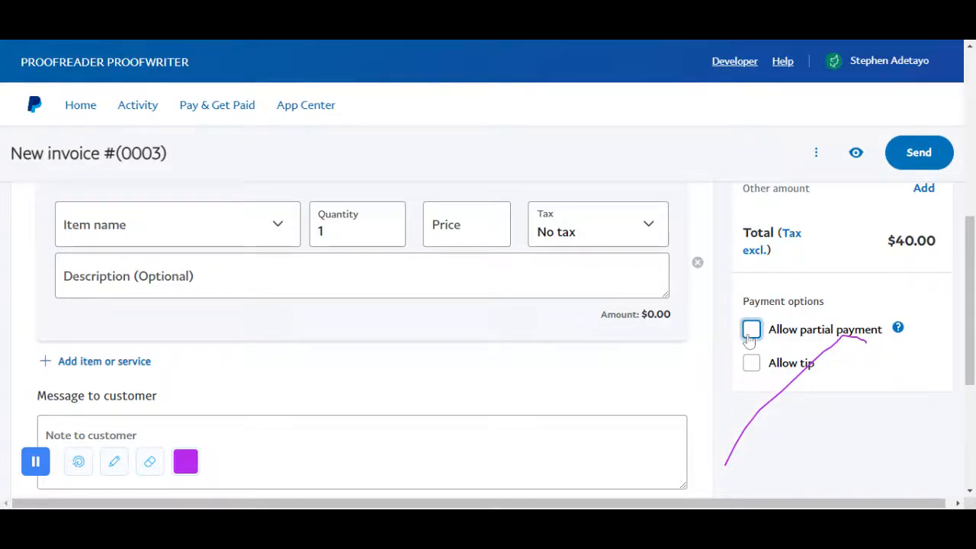
Examine the customer note field and the remaining options at the end of the invoice, and review the entered item.
left_click_drag(969, 280, 968, 353)
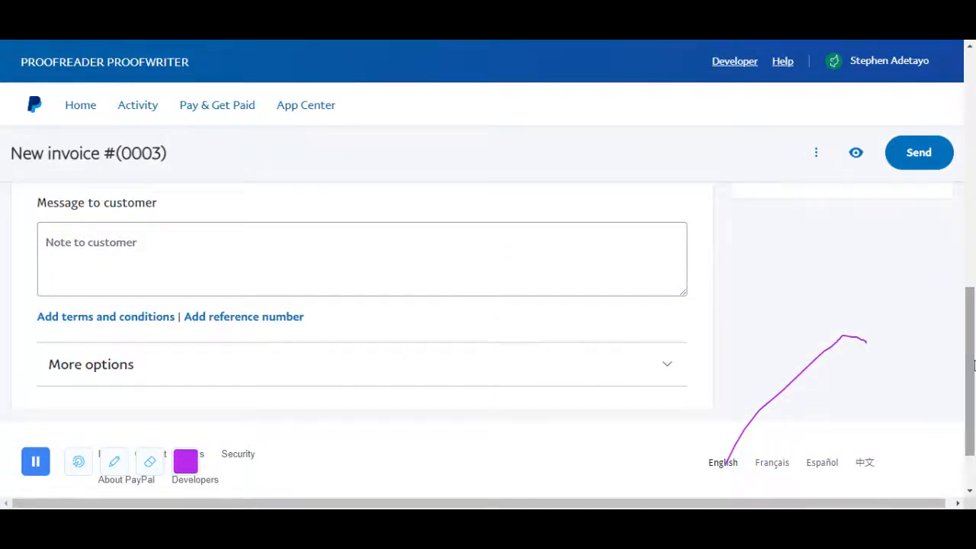
left_click(381, 259)
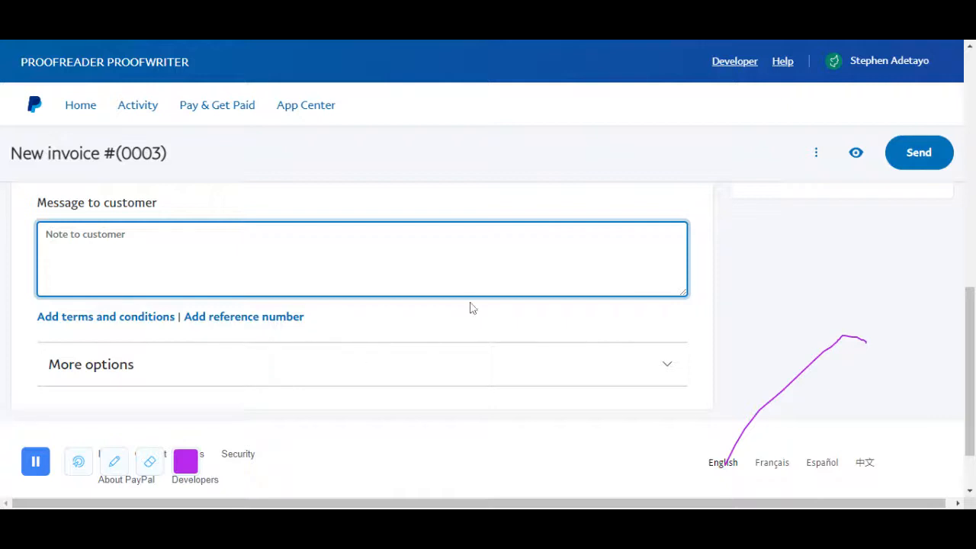
scroll(970, 344, "down", 1)
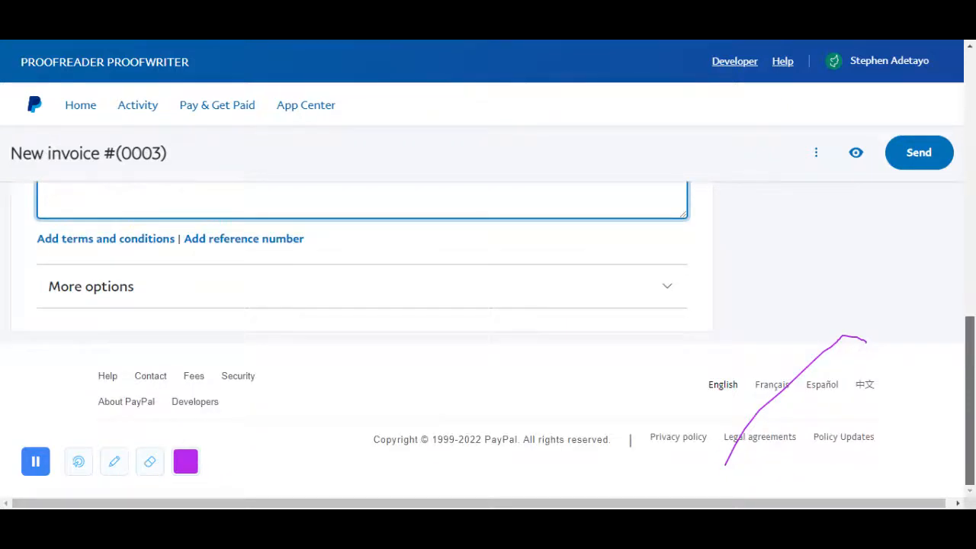
scroll(362, 271, "up", 2)
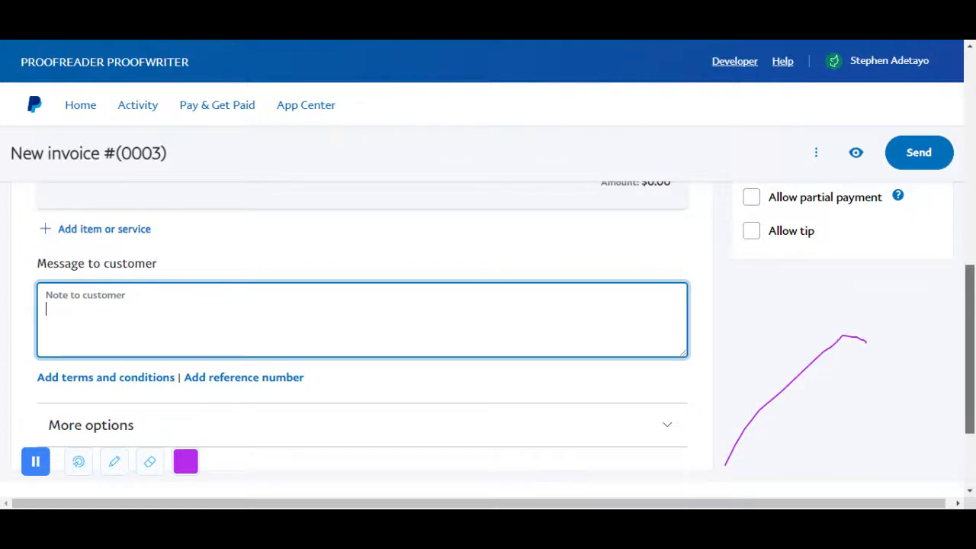
scroll(969, 214, "up", 4)
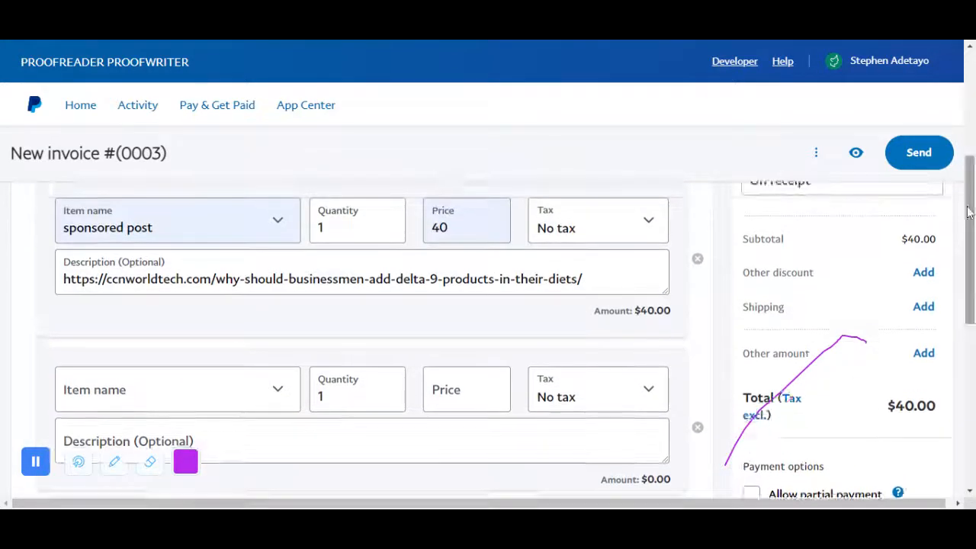
left_click_drag(971, 347, 974, 202)
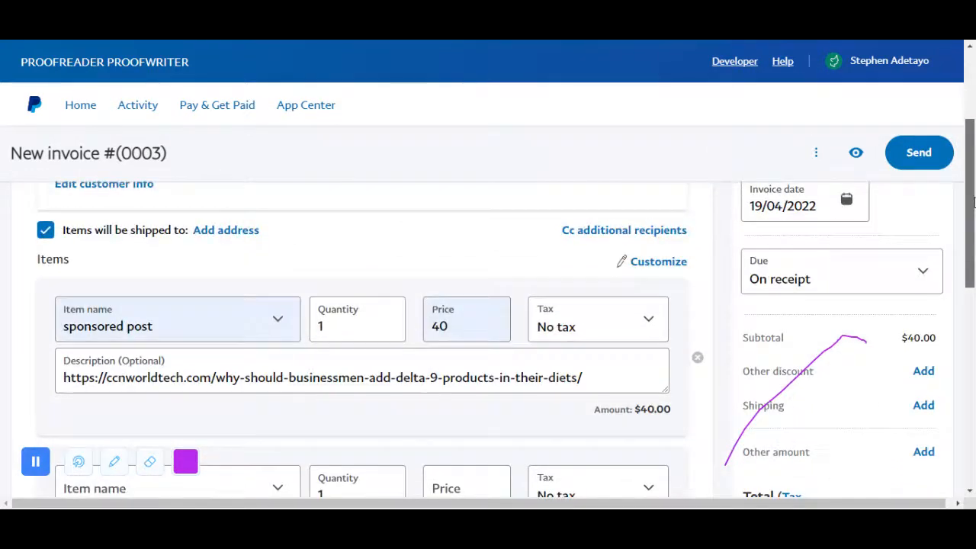
Preview the invoice as the customer will see it, and send it.
left_click(855, 155)
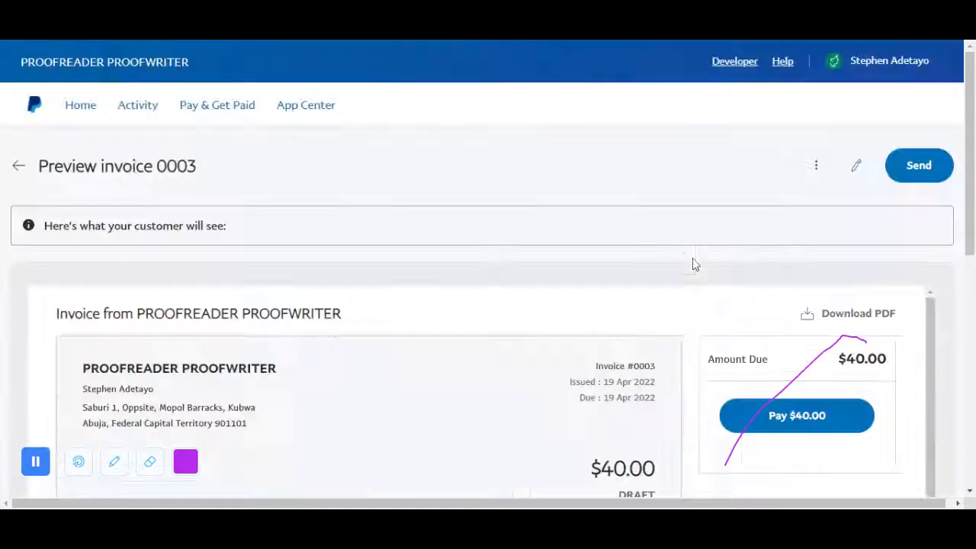
left_click_drag(973, 154, 972, 191)
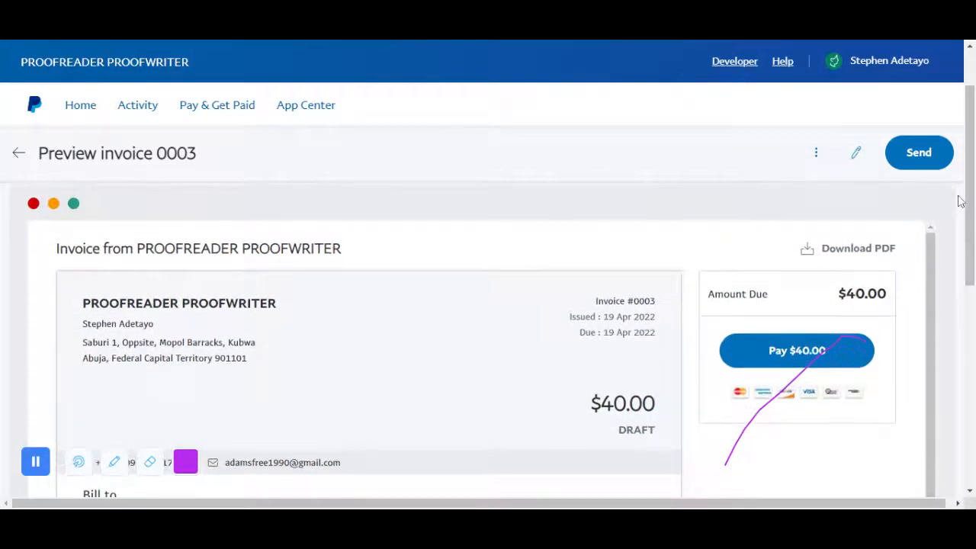
left_click(917, 156)
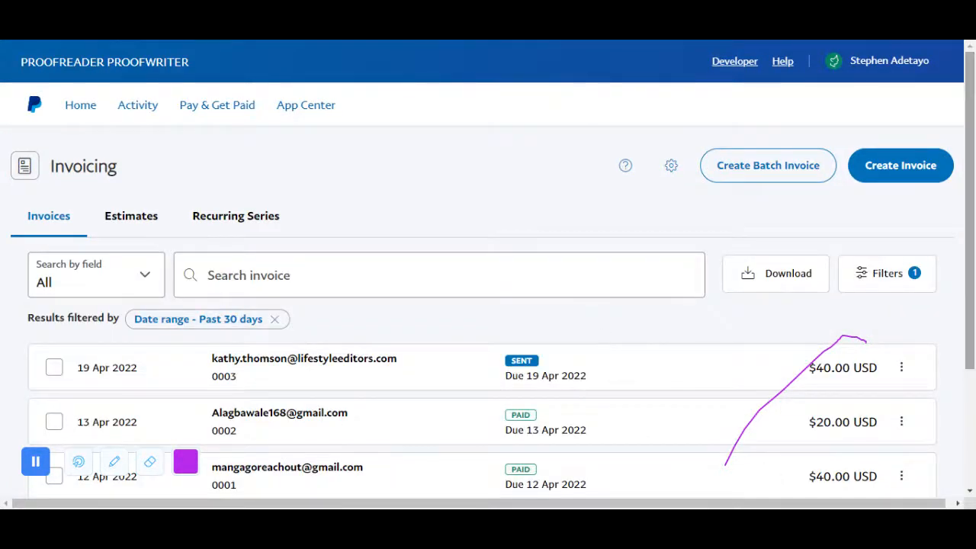
Examine the actions available for the newly sent invoice in the invoice list.
mouse_move(969, 244)
left_mouse_down()
mouse_move(971, 262)
mouse_move(970, 246)
left_mouse_up()
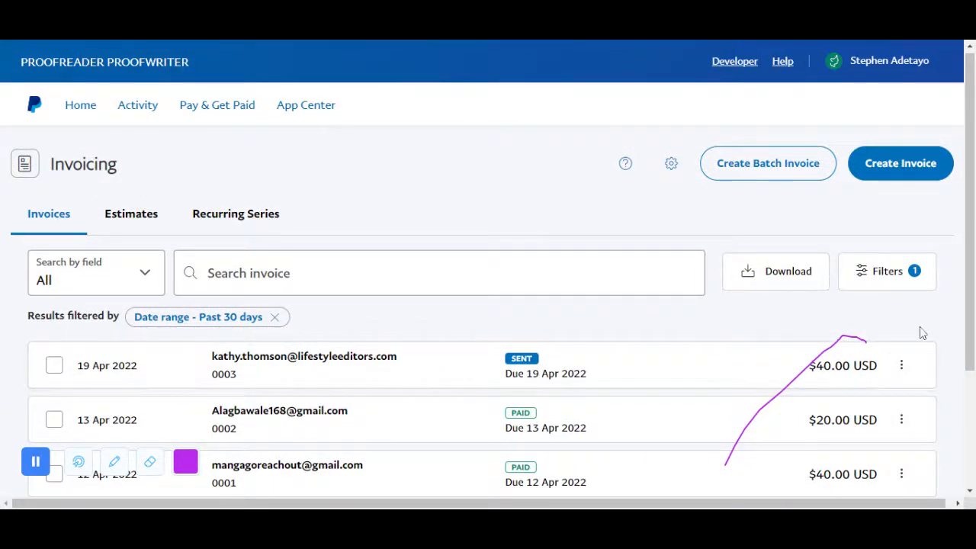
left_click(902, 367)
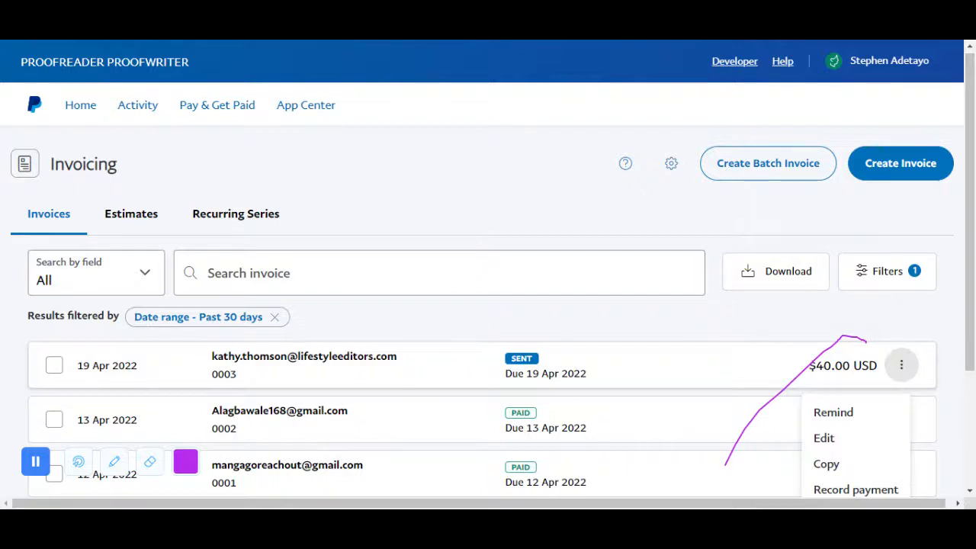
left_click_drag(970, 331, 971, 373)
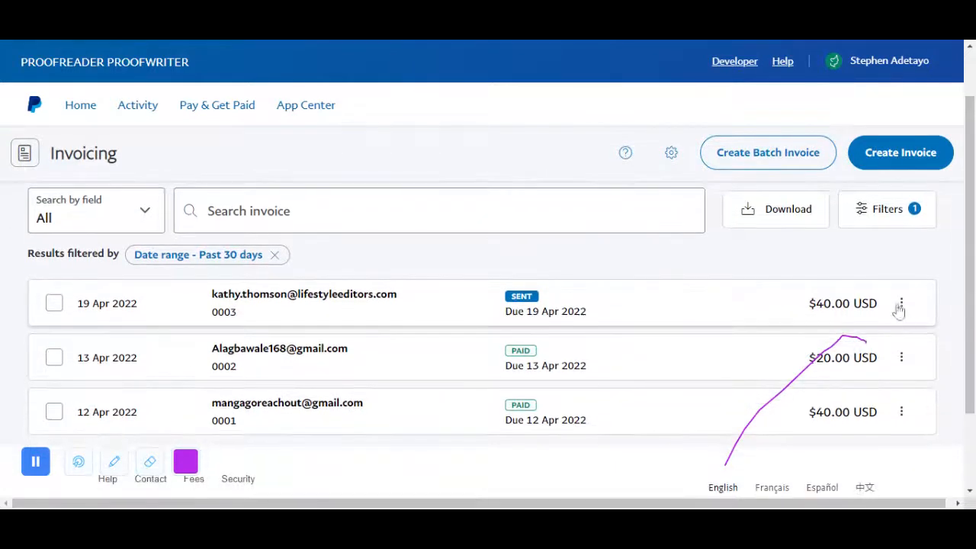
left_click(107, 462)
mouse_move(733, 443)
left_mouse_down()
mouse_move(890, 284)
mouse_move(902, 304)
mouse_move(894, 303)
mouse_move(904, 302)
left_mouse_up()
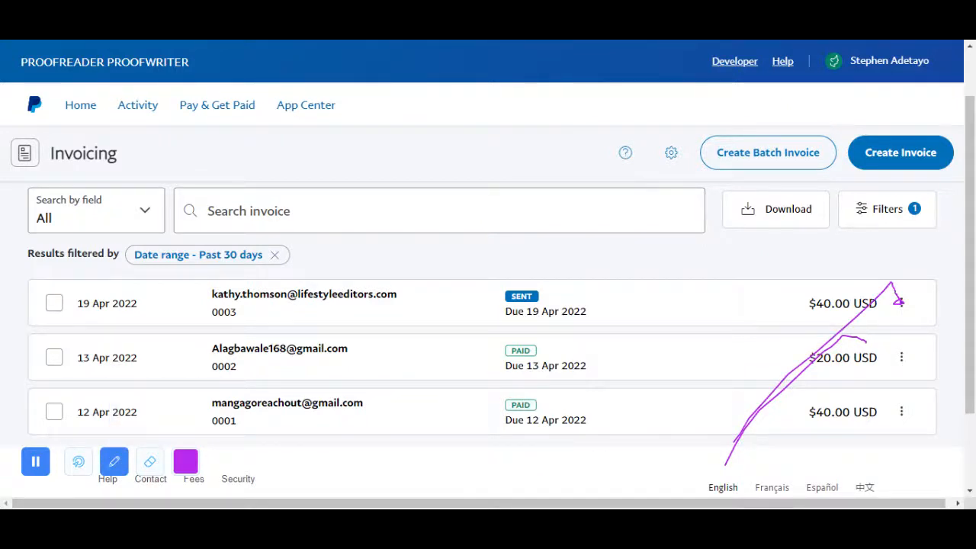
left_click(114, 463)
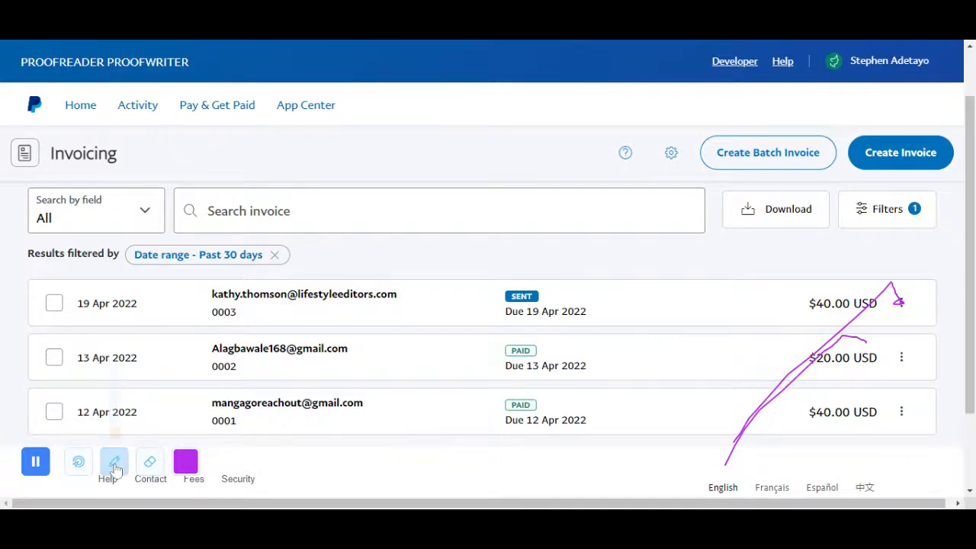
left_click(902, 304)
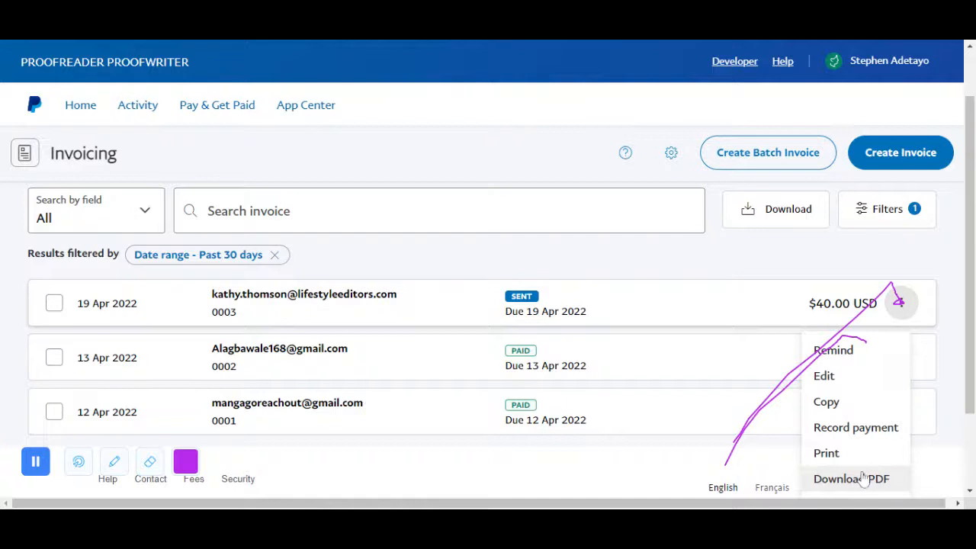
left_click_drag(971, 298, 973, 353)
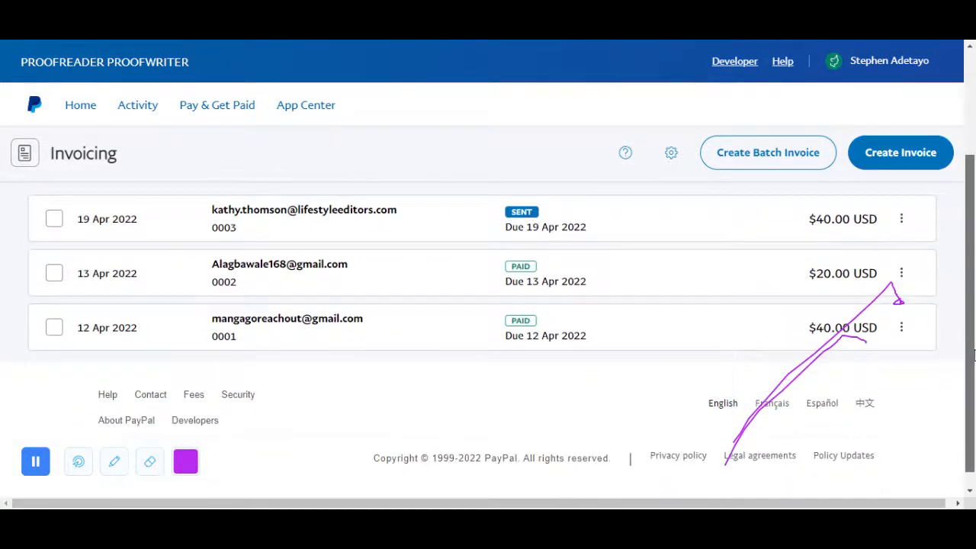
Copy the share link of the newly sent 40 USD invoice.
left_click(900, 218)
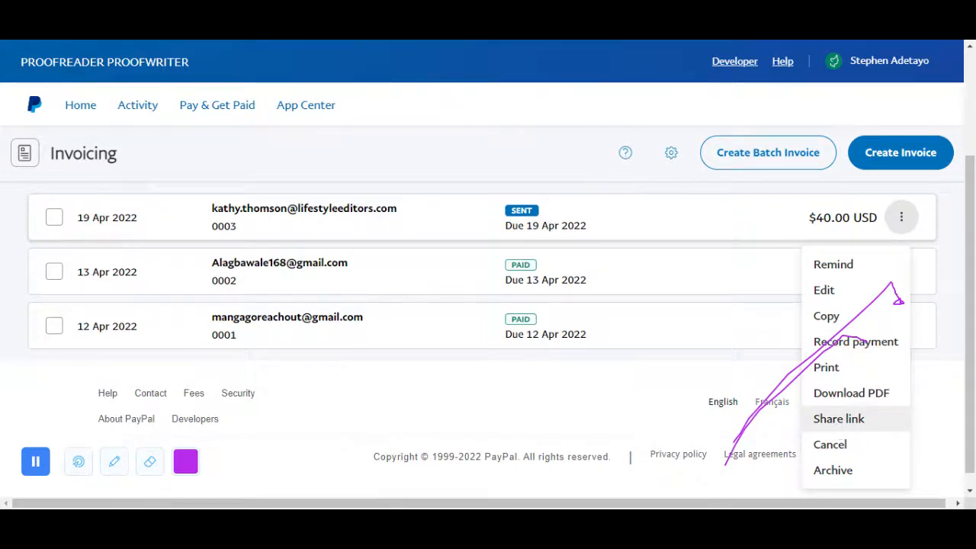
left_click(838, 419)
left_click(513, 302)
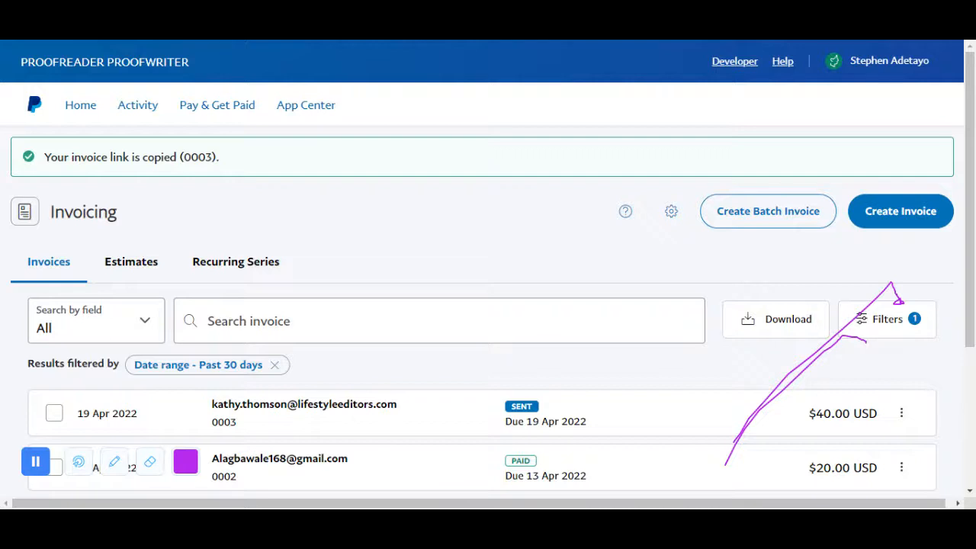
left_click(900, 413)
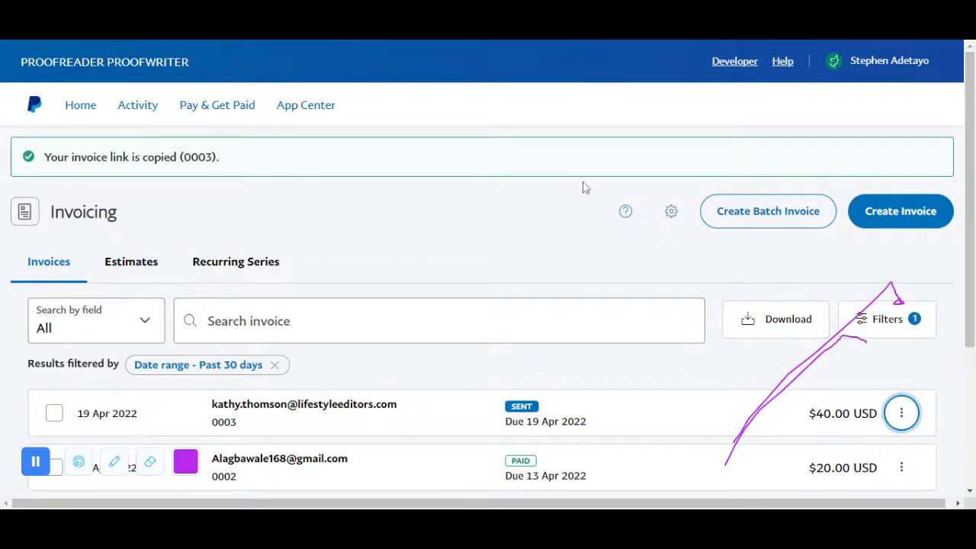